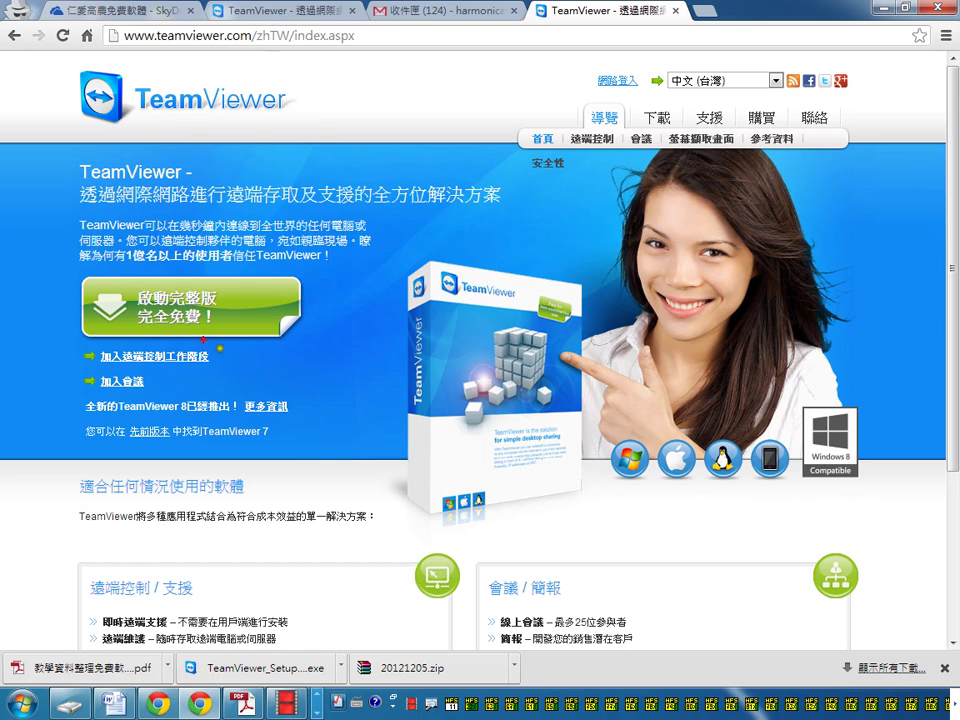
mouse_move(67, 268)
left_mouse_down()
mouse_move(90, 300)
mouse_move(330, 341)
left_mouse_up()
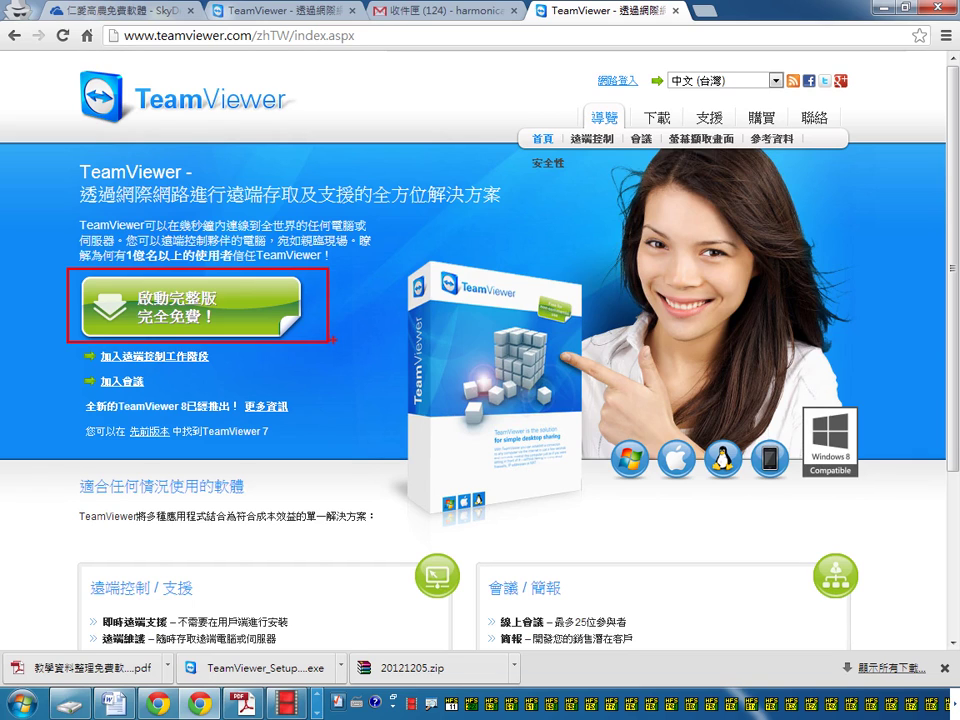
key("Escape")
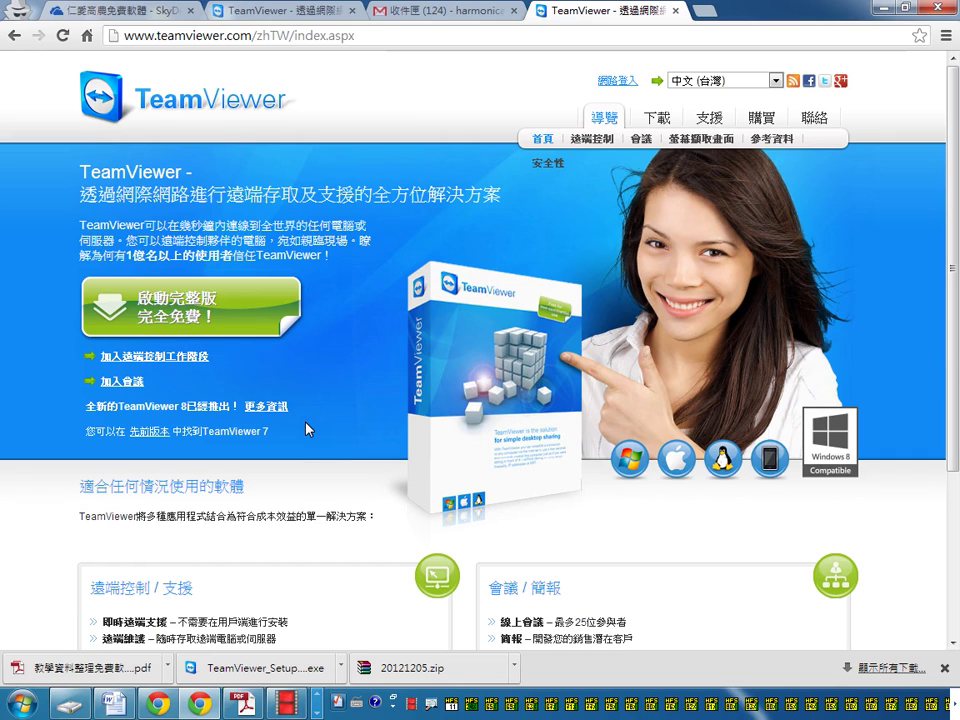
left_click(261, 306)
left_click(306, 700)
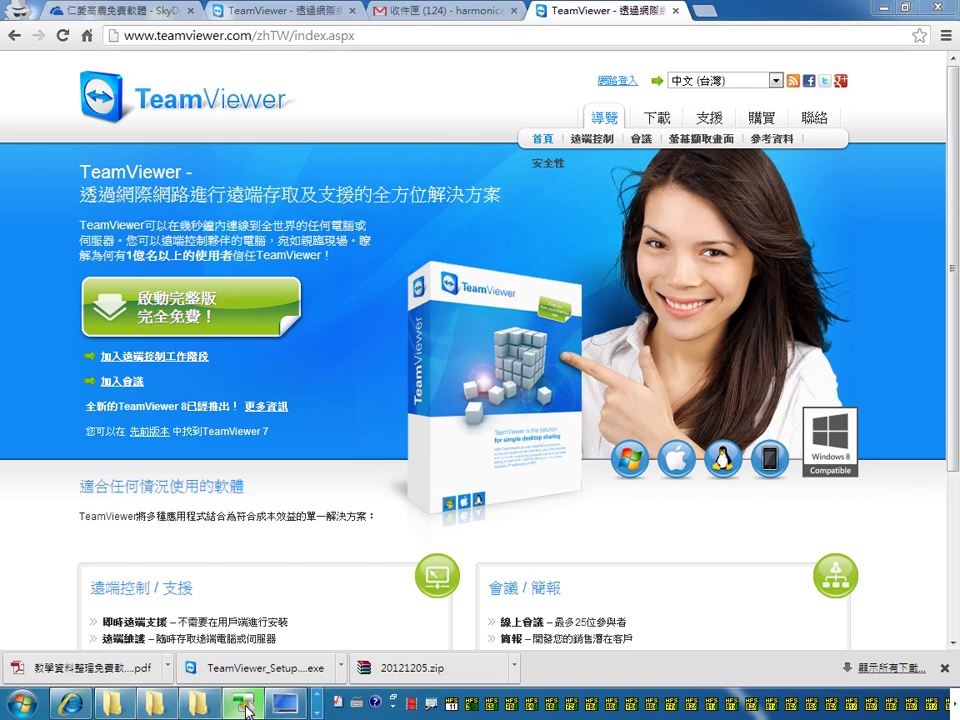
left_click(155, 704)
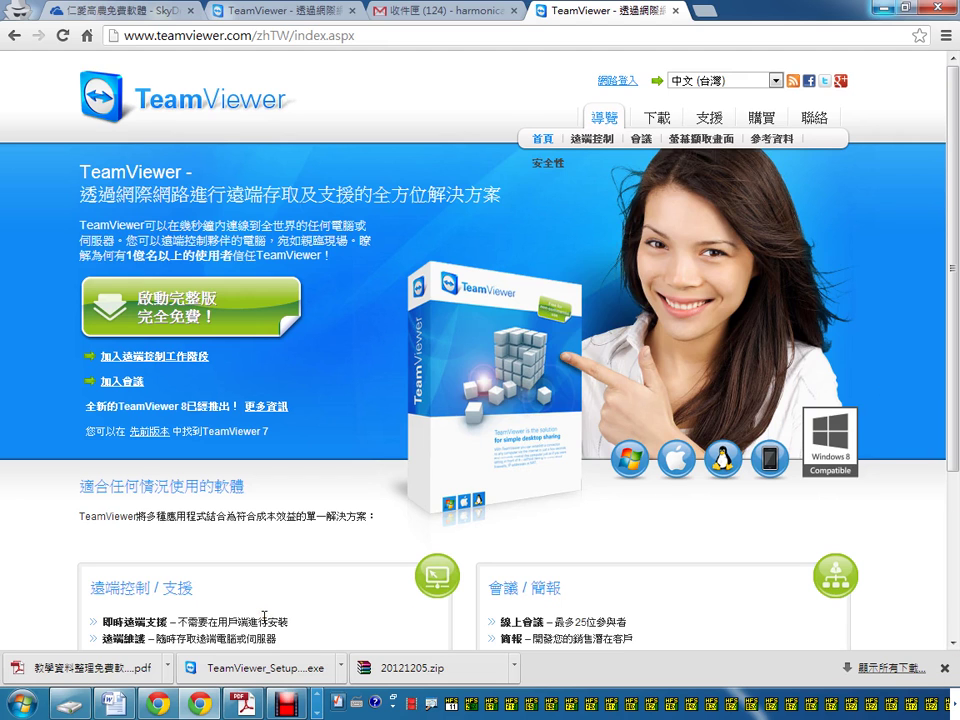
Step: Launch TeamViewer_Setup_zhtw from the 20121205 folder on the desktop and allow it to run
key("super+d")
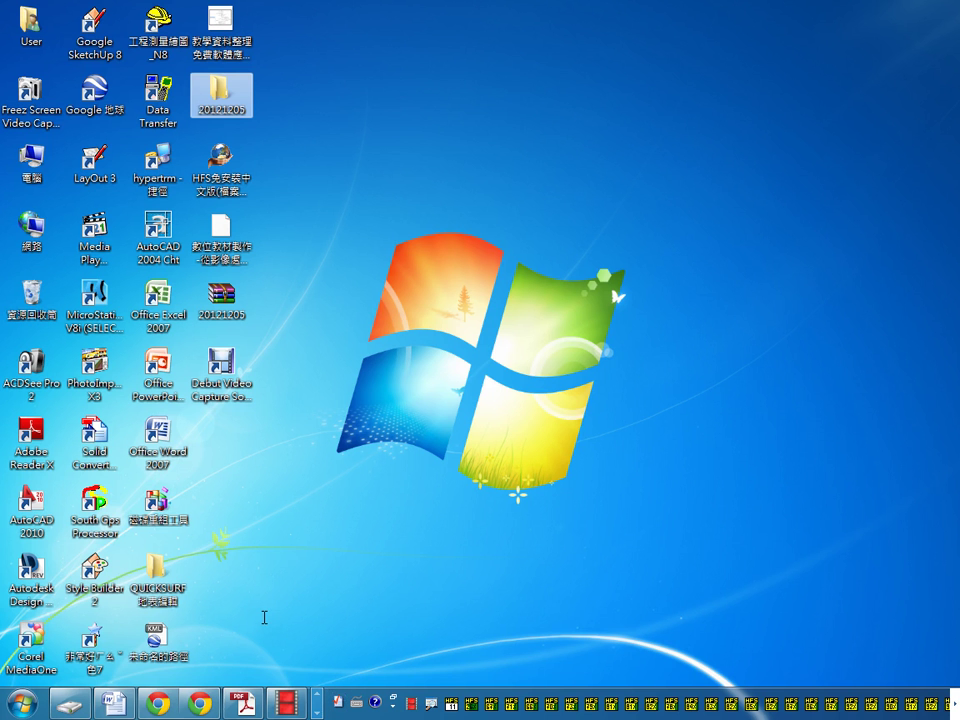
double_click(243, 104)
left_click(914, 114)
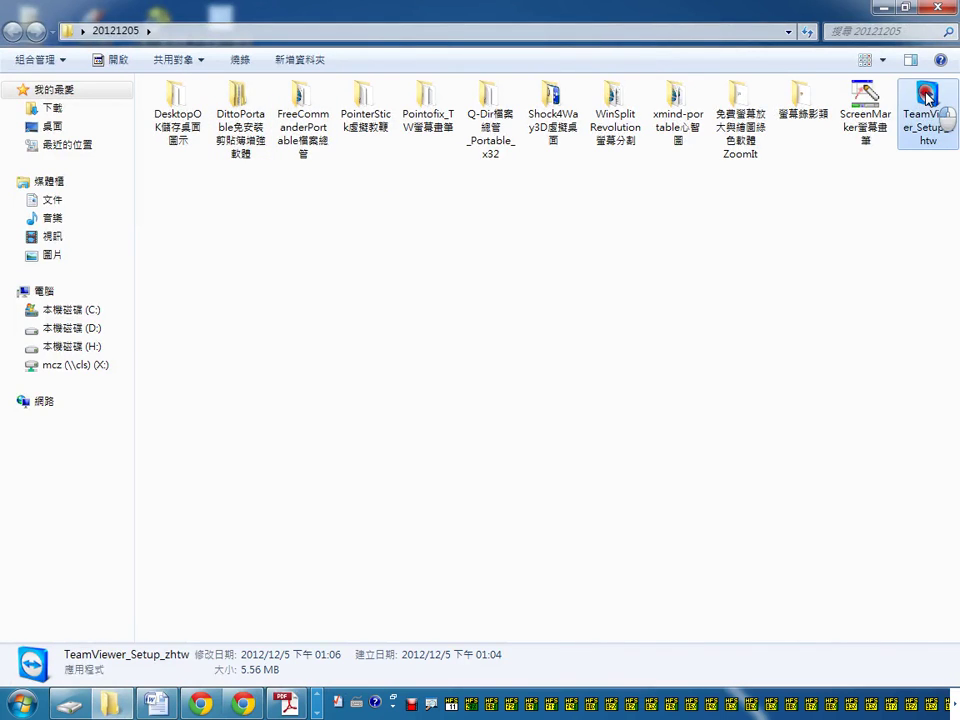
double_click(925, 105)
left_click(499, 360)
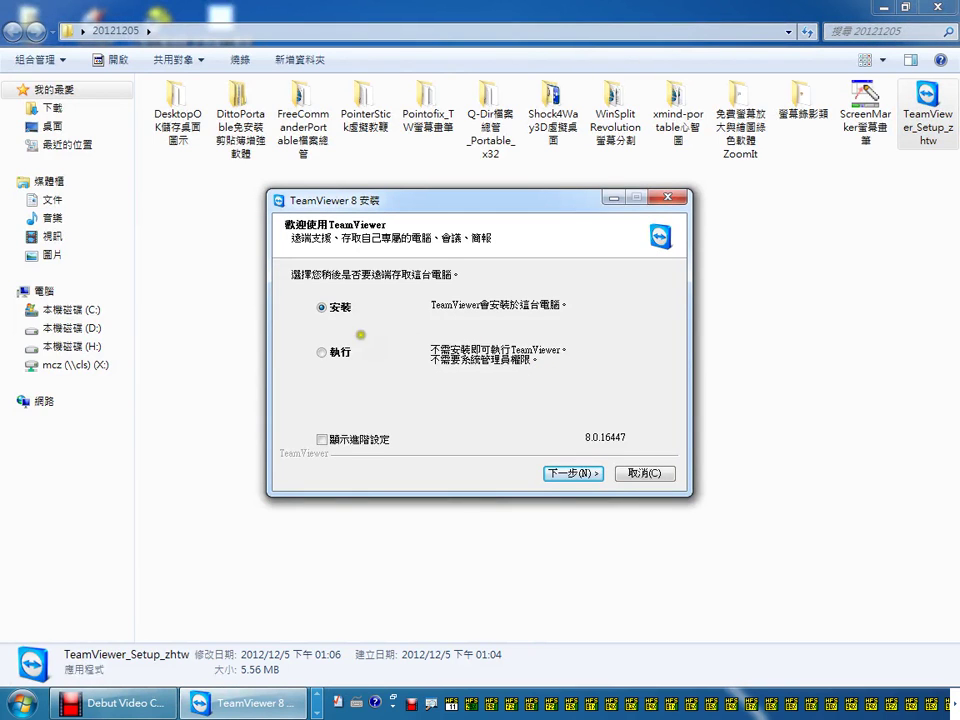
Step: Choose 執行 to run TeamViewer 8 without installing it, and accept the licence terms to start the program
mouse_move(310, 341)
left_mouse_down()
mouse_move(454, 390)
mouse_move(592, 380)
left_mouse_up()
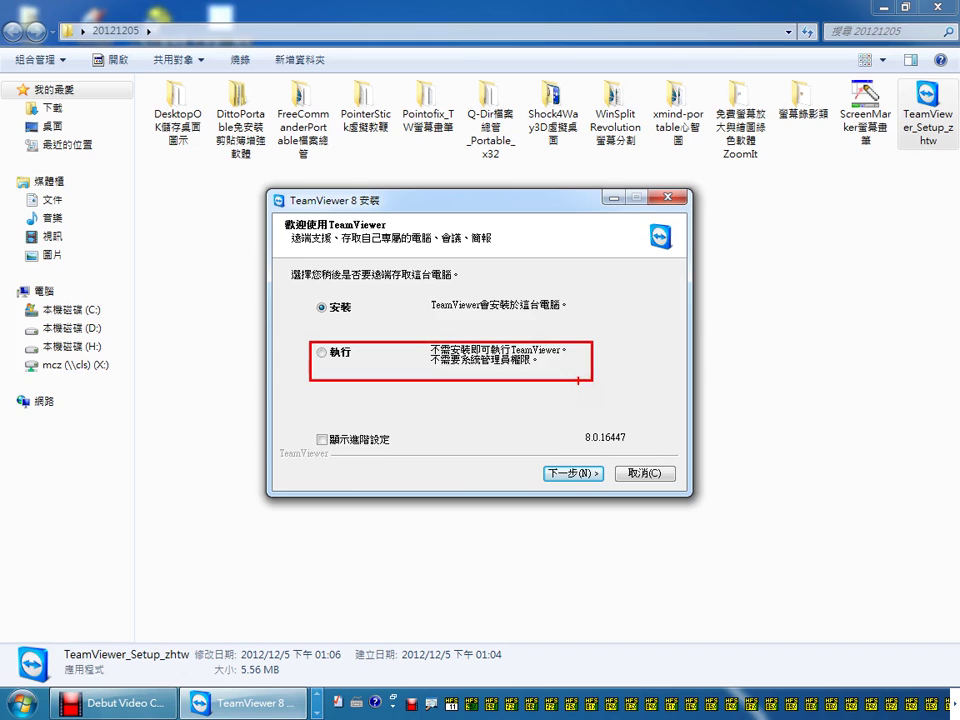
left_click(321, 353)
left_click(566, 476)
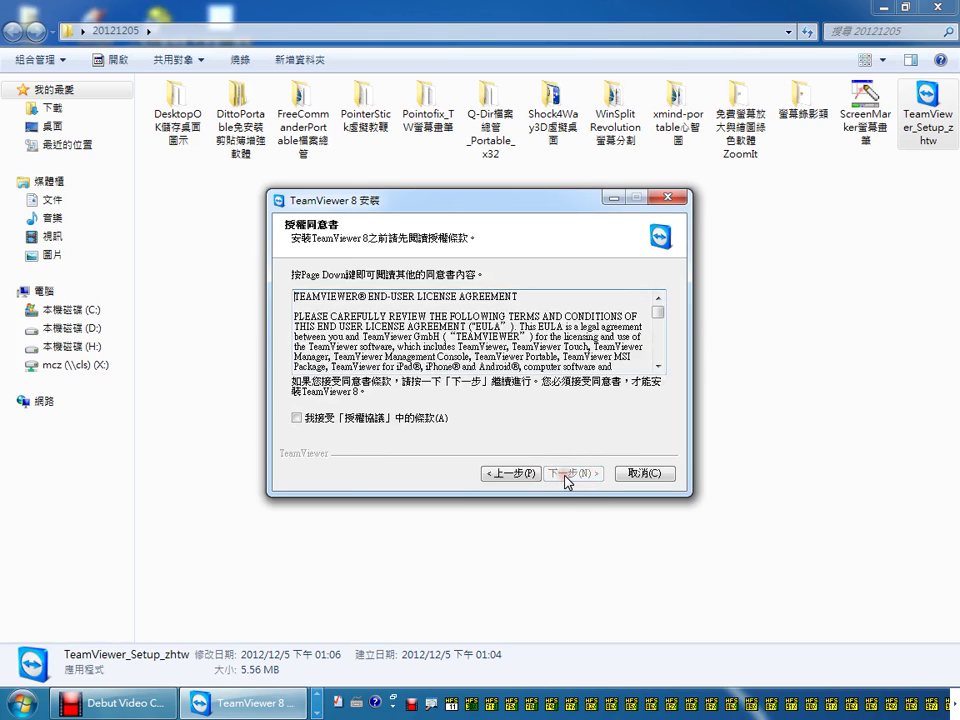
left_click(428, 419)
left_click(568, 473)
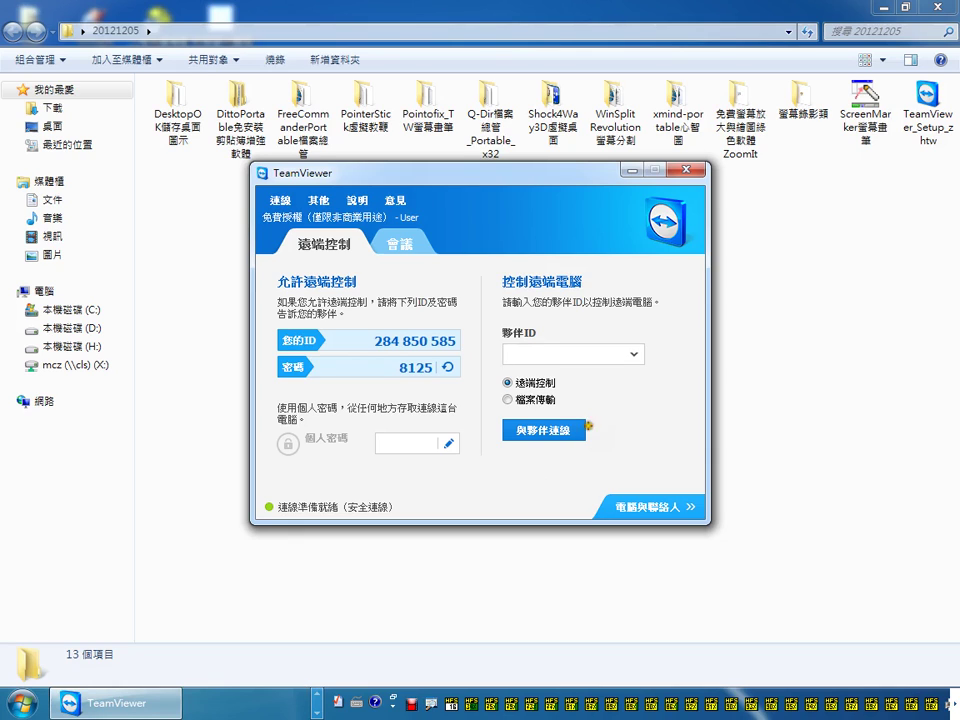
Step: Mark the computer's own ID, its password and the partner ID field with red boxes and ticks, and clear the annotations
left_click_drag(351, 321, 475, 352)
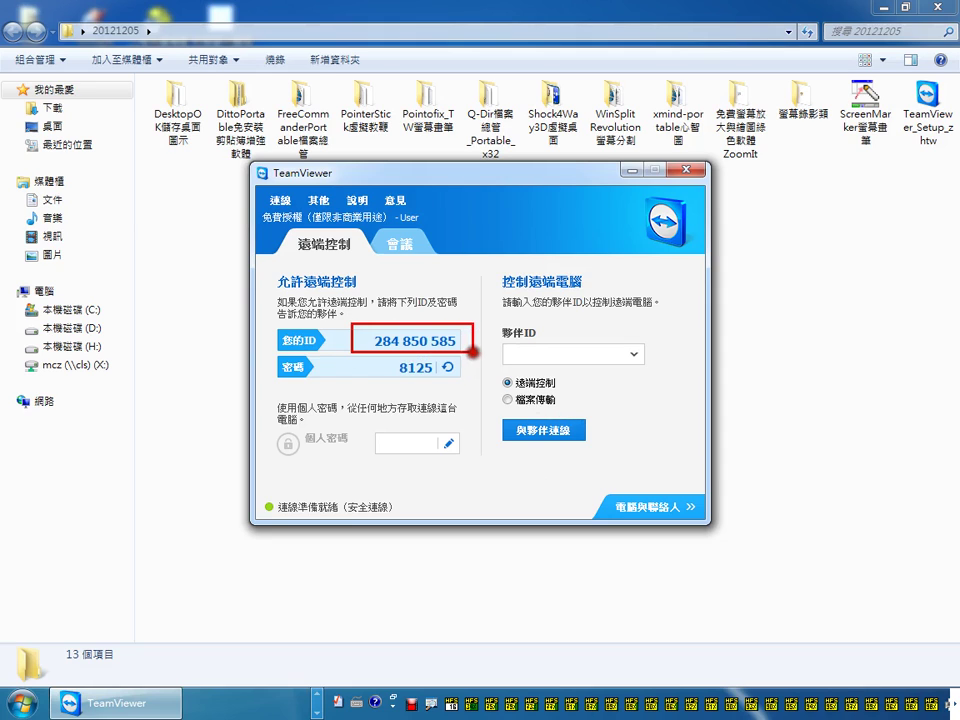
left_click_drag(389, 357, 478, 391)
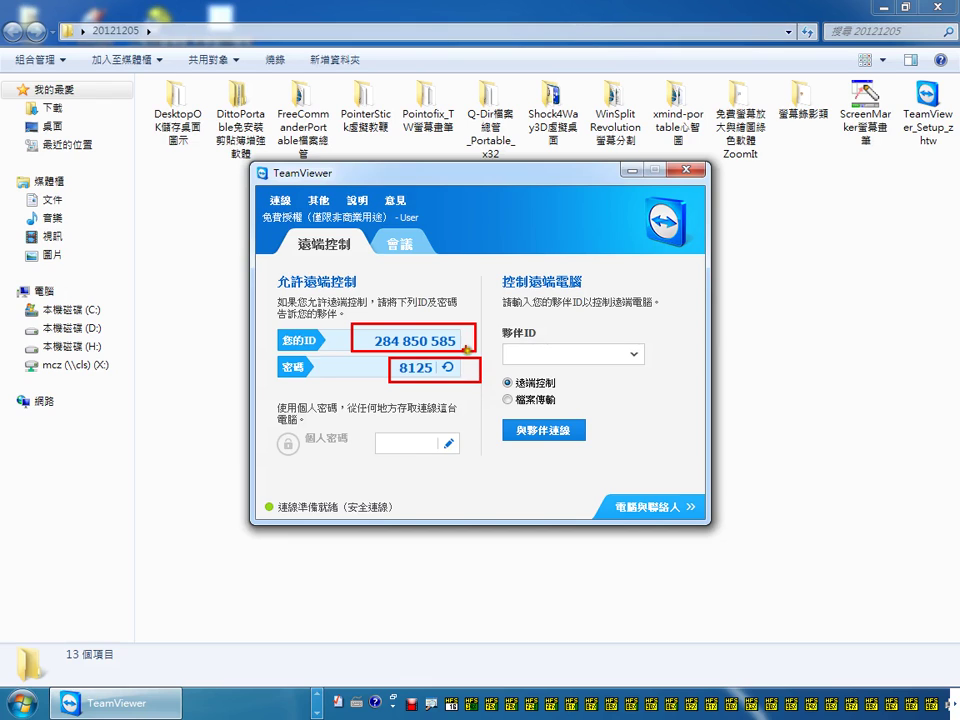
left_click_drag(336, 316, 376, 288)
mouse_move(347, 374)
left_mouse_down()
mouse_move(351, 385)
mouse_move(371, 363)
left_mouse_up()
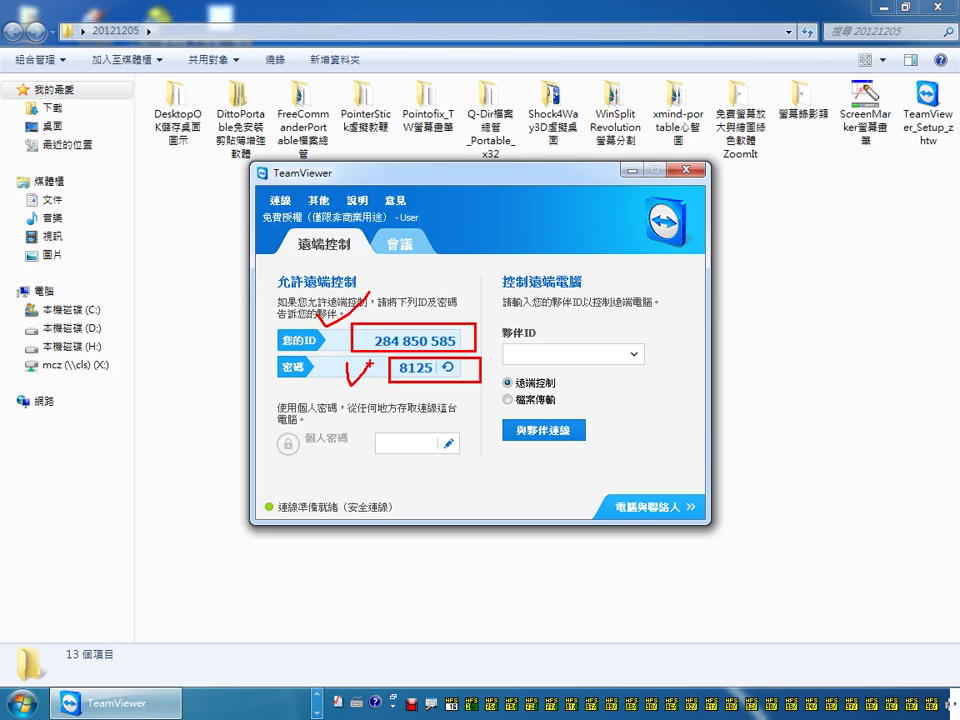
left_click_drag(357, 330, 370, 322)
left_click_drag(529, 340, 566, 325)
left_click_drag(400, 330, 406, 336)
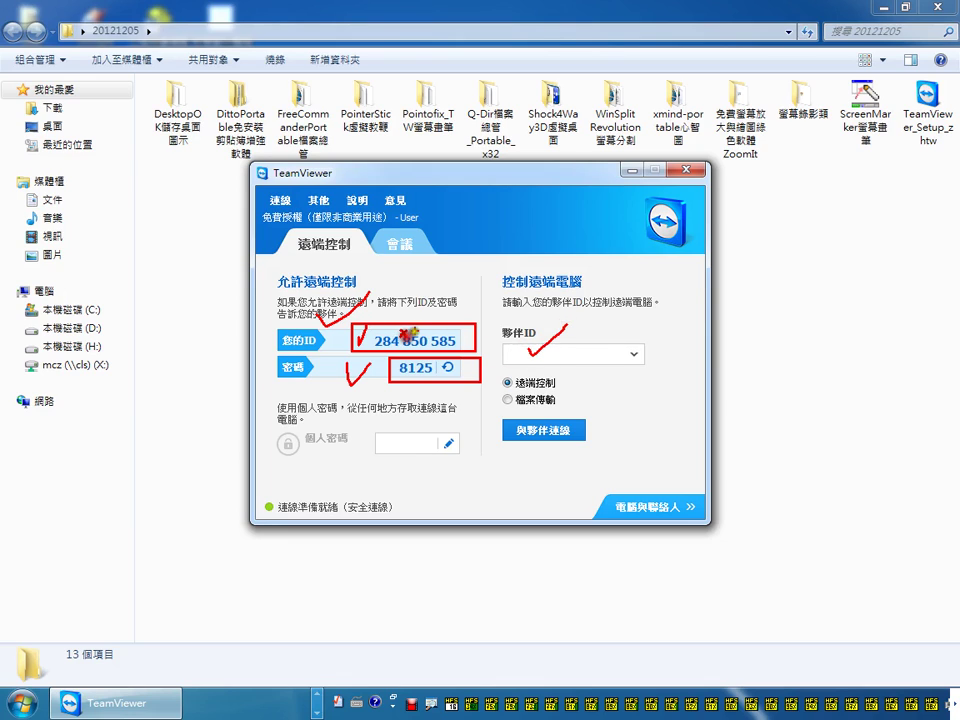
left_click_drag(428, 331, 437, 342)
key("Escape")
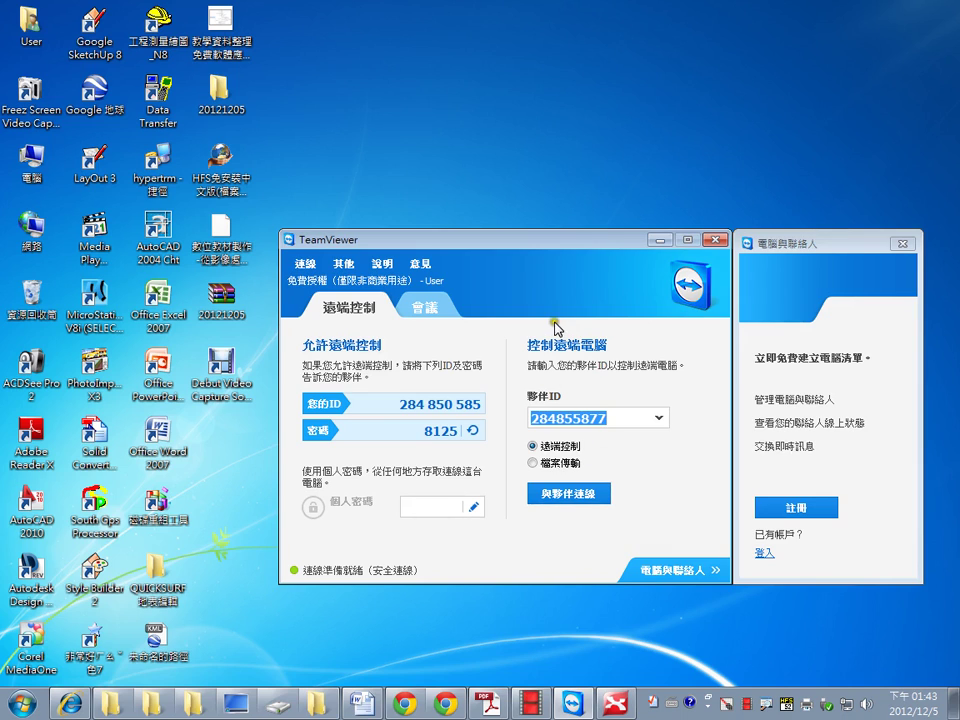
Step: Try to join a meeting with only "m" as the meeting ID, and return to the remote control page
mouse_move(358, 318)
left_mouse_down()
mouse_move(320, 318)
mouse_move(312, 290)
mouse_move(380, 285)
mouse_move(482, 300)
mouse_move(459, 332)
left_mouse_up()
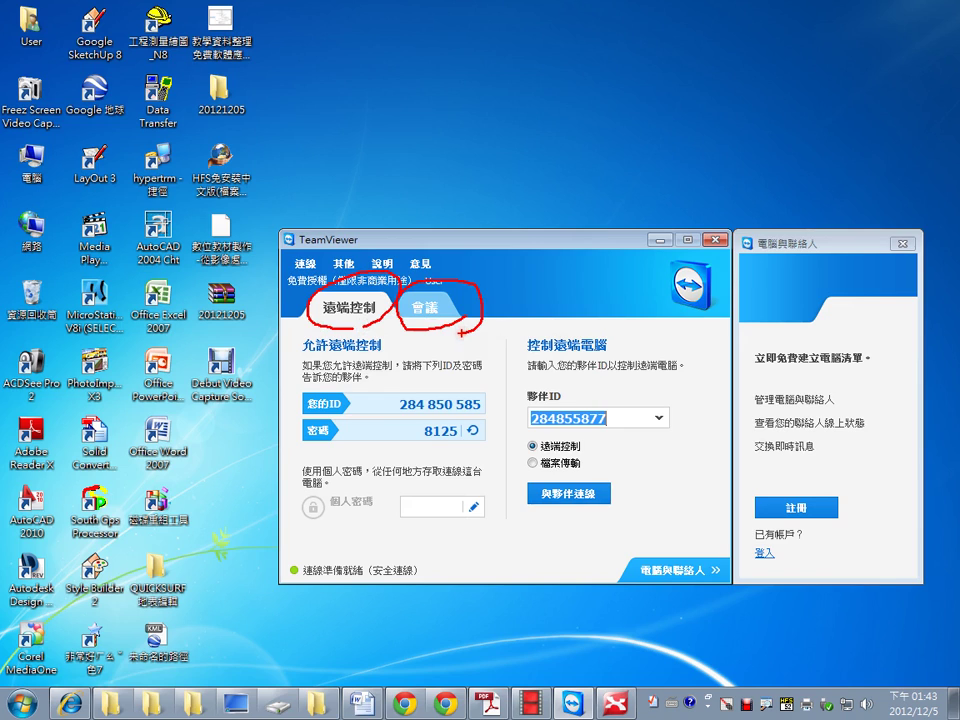
key("Escape")
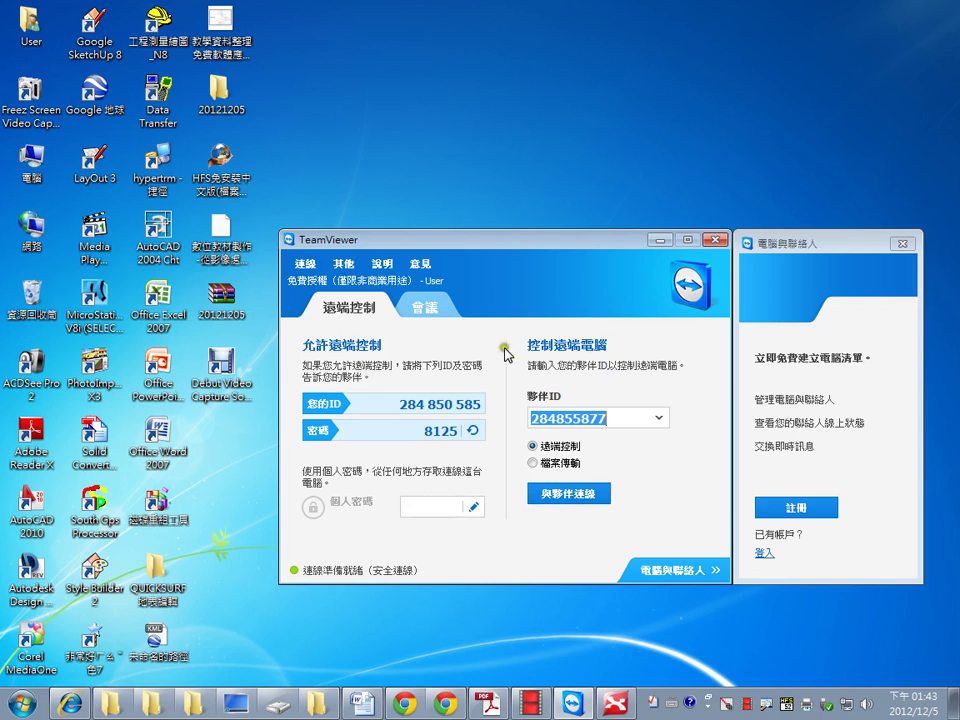
left_click(427, 310)
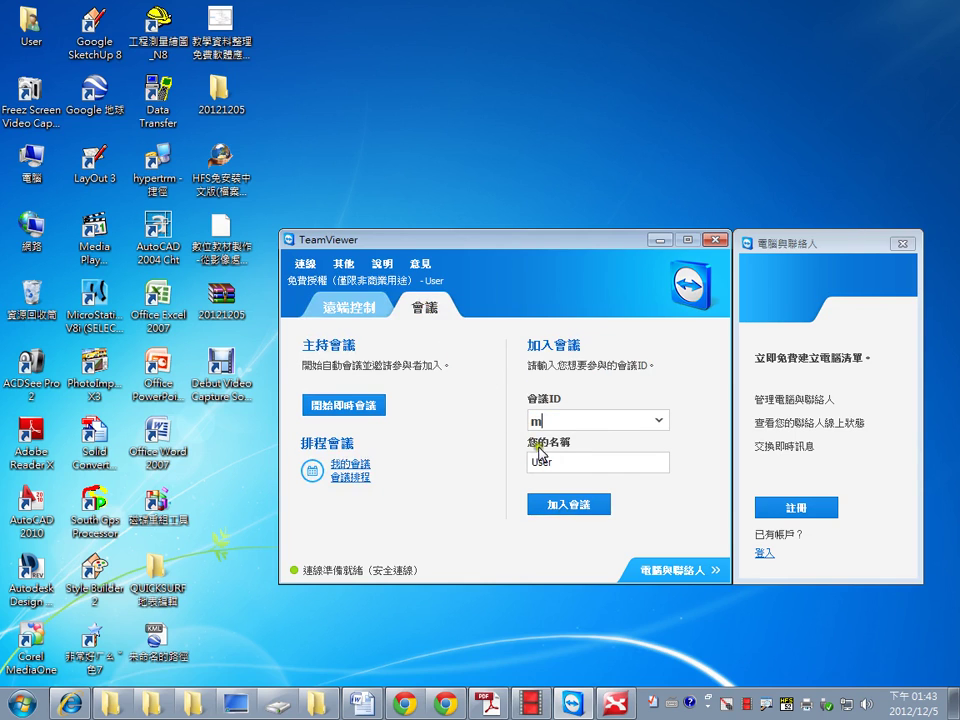
left_click(572, 507)
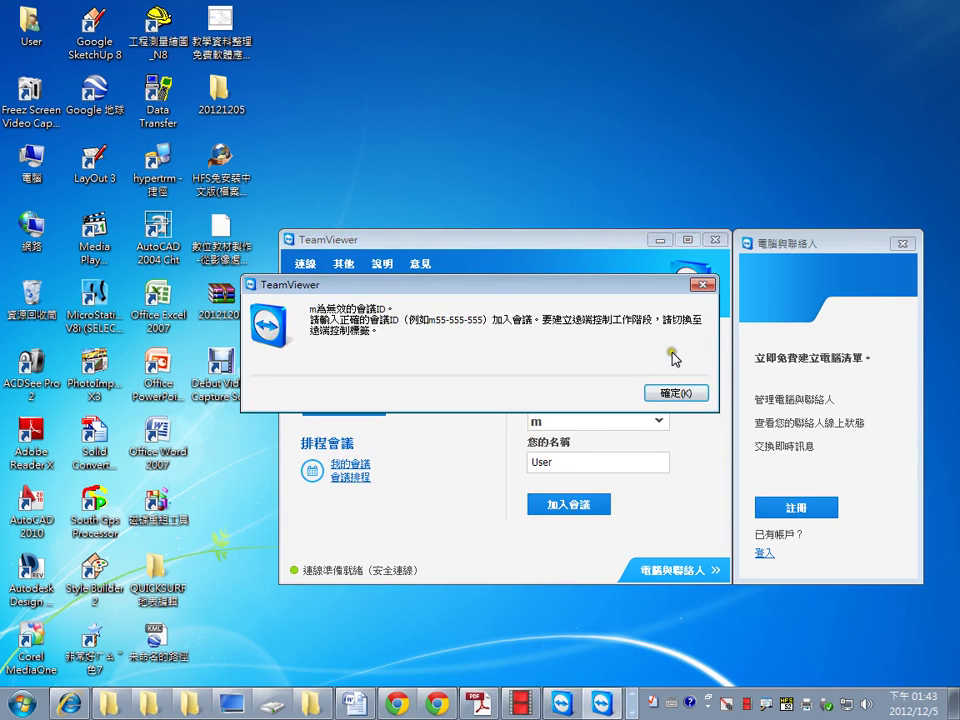
left_click(673, 392)
left_click(355, 317)
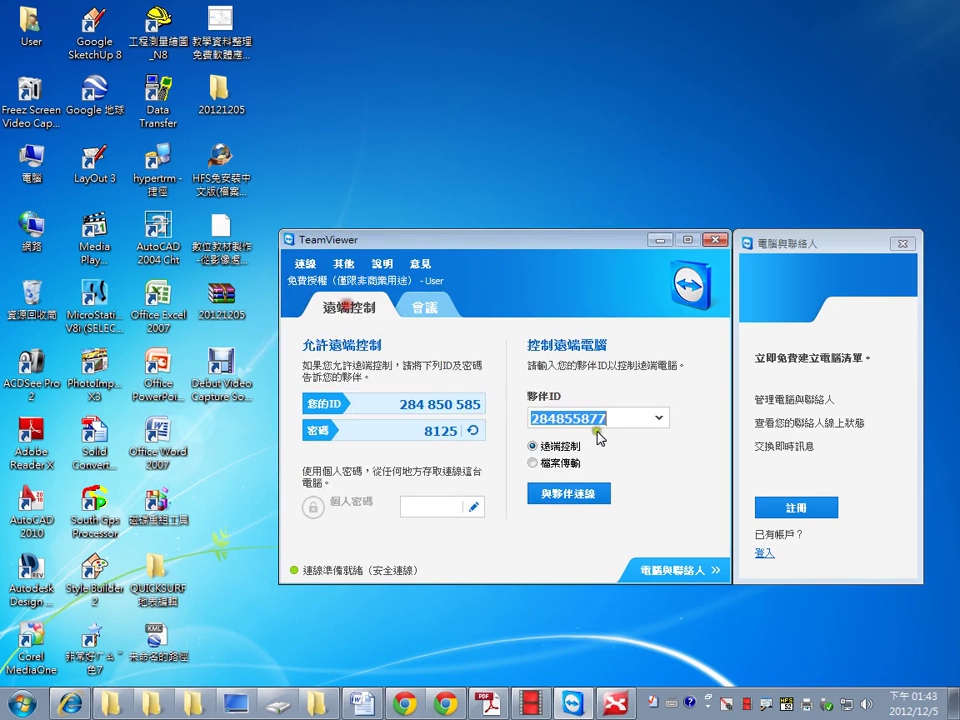
Step: Connect to the partner computer for remote control, log in with the prefilled password and dismiss the sponsored-session notice
left_click(578, 497)
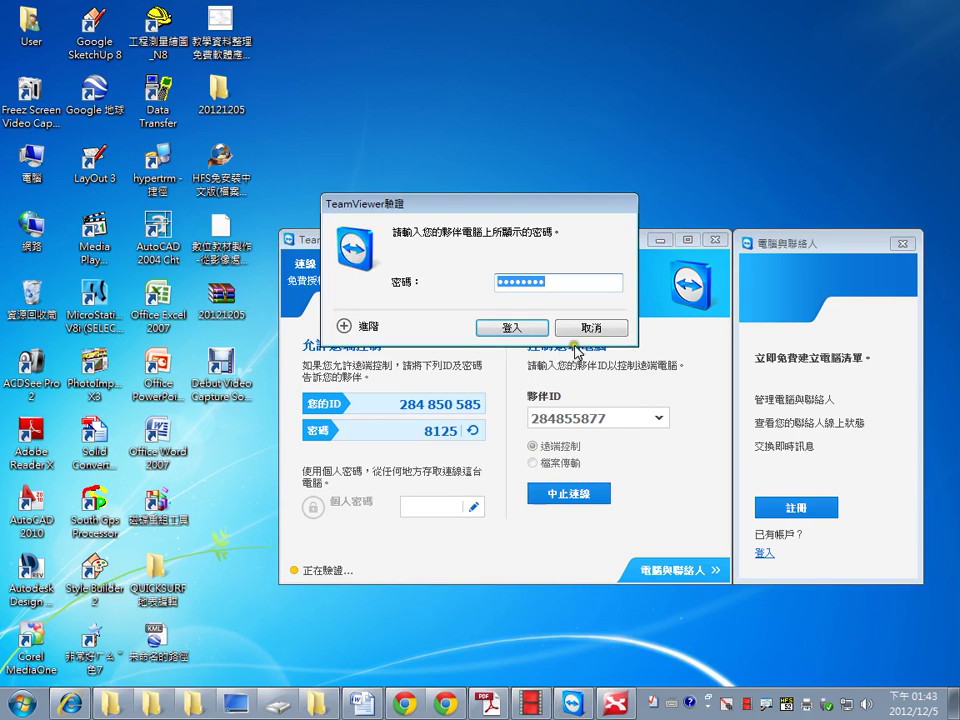
left_click(512, 328)
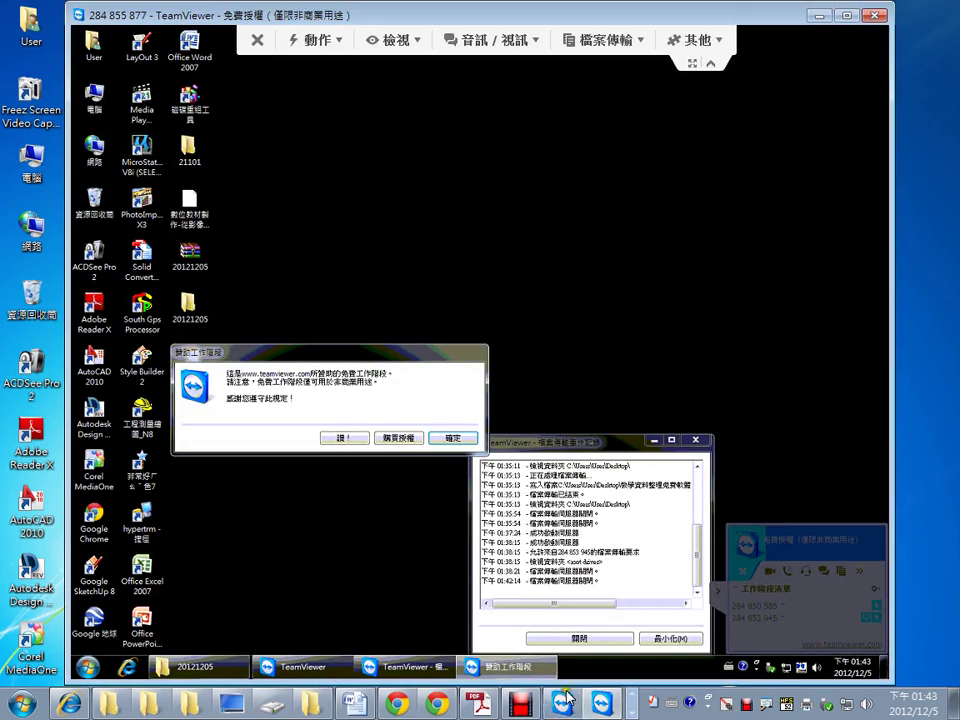
left_click(452, 438)
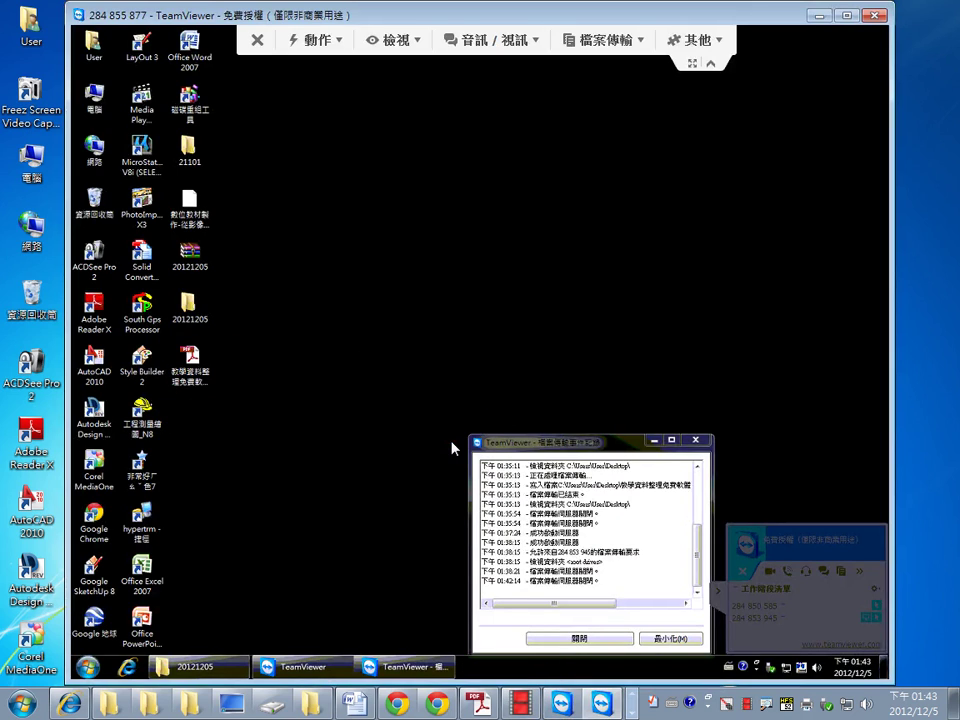
Step: Minimize the remote session window and start an instant meeting (開始即時會議) from TeamViewer
left_click(822, 15)
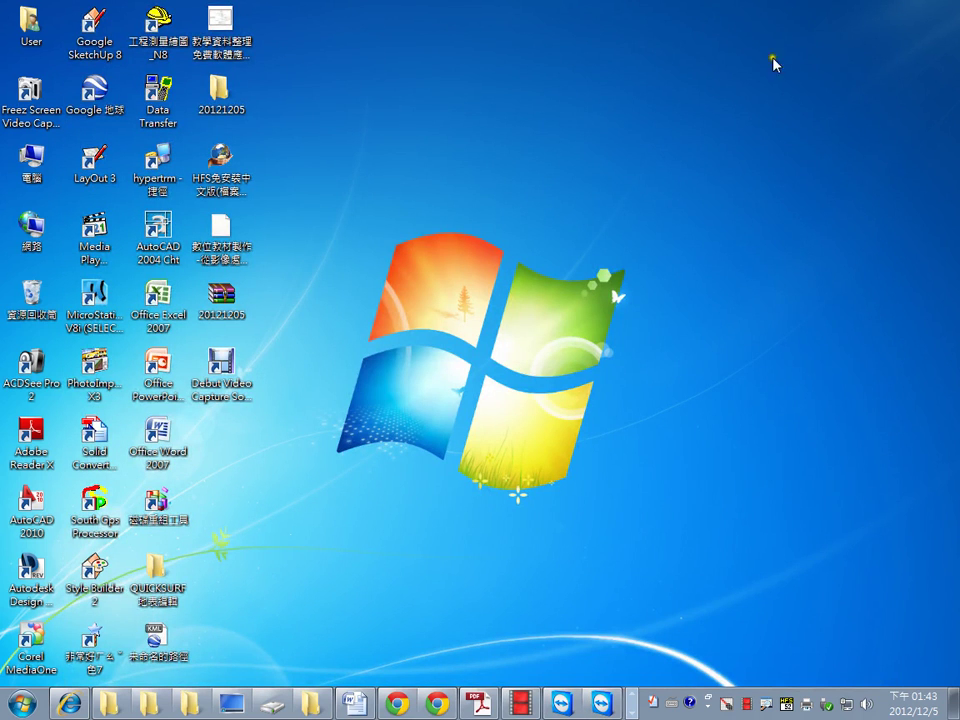
left_click(563, 703)
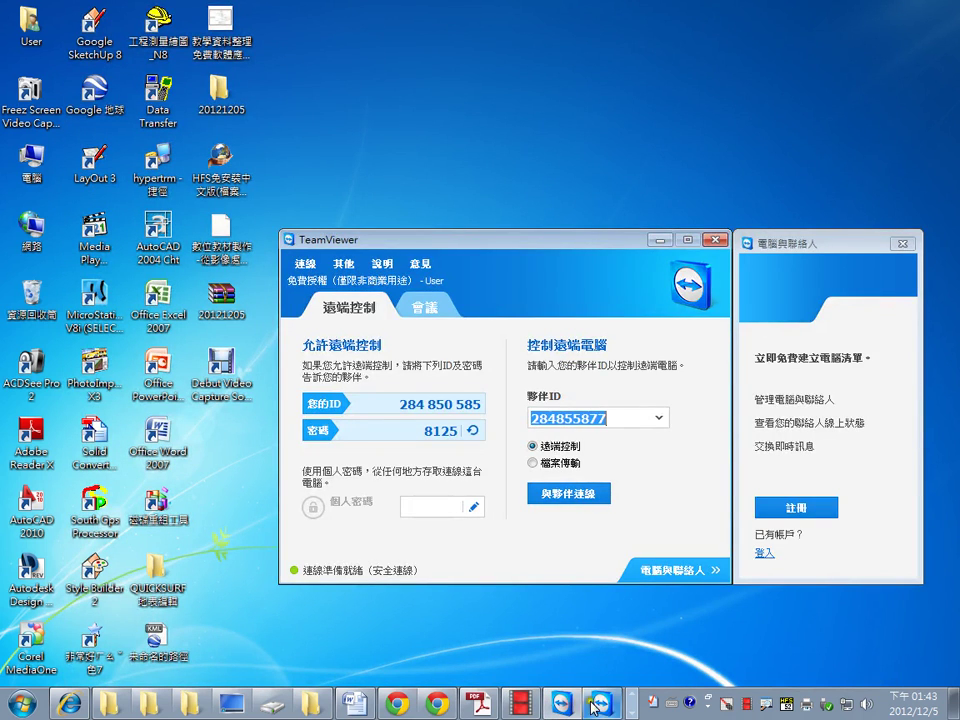
left_click(418, 306)
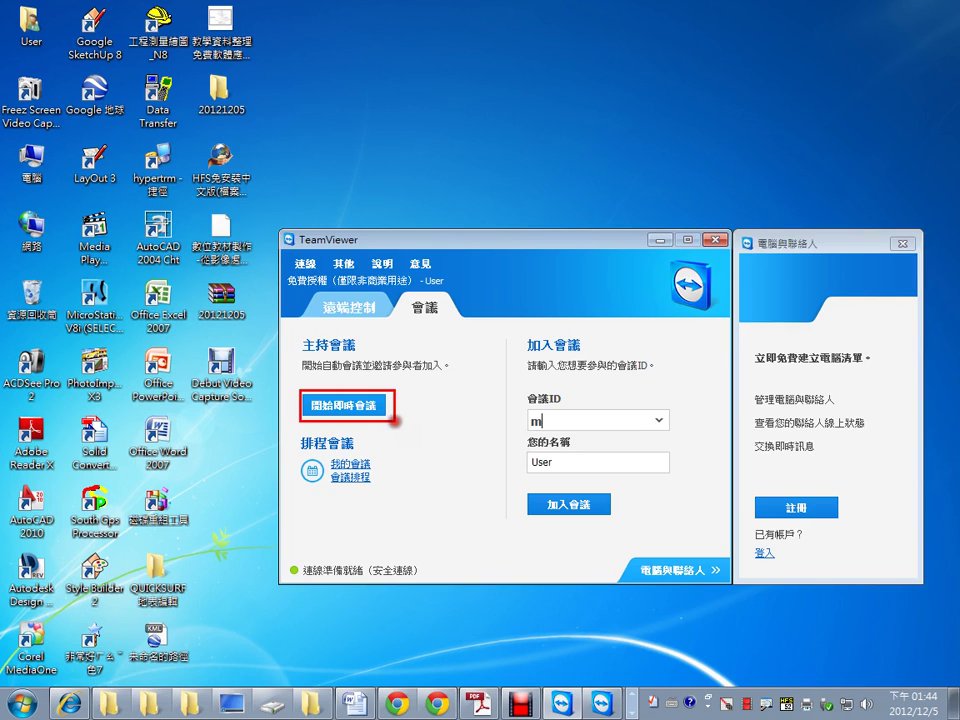
left_click(350, 407)
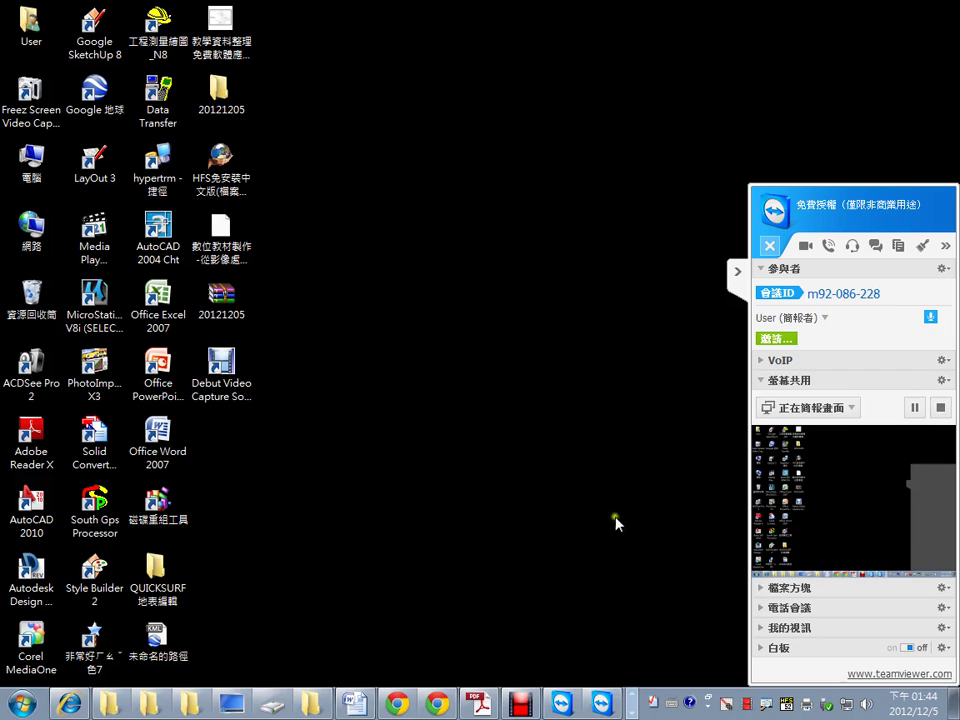
Step: Draw a yellow freehand loop around the Debut Video Capture shortcut and a blue rectangle on the meeting whiteboard, and clear the drawings
left_click(762, 649)
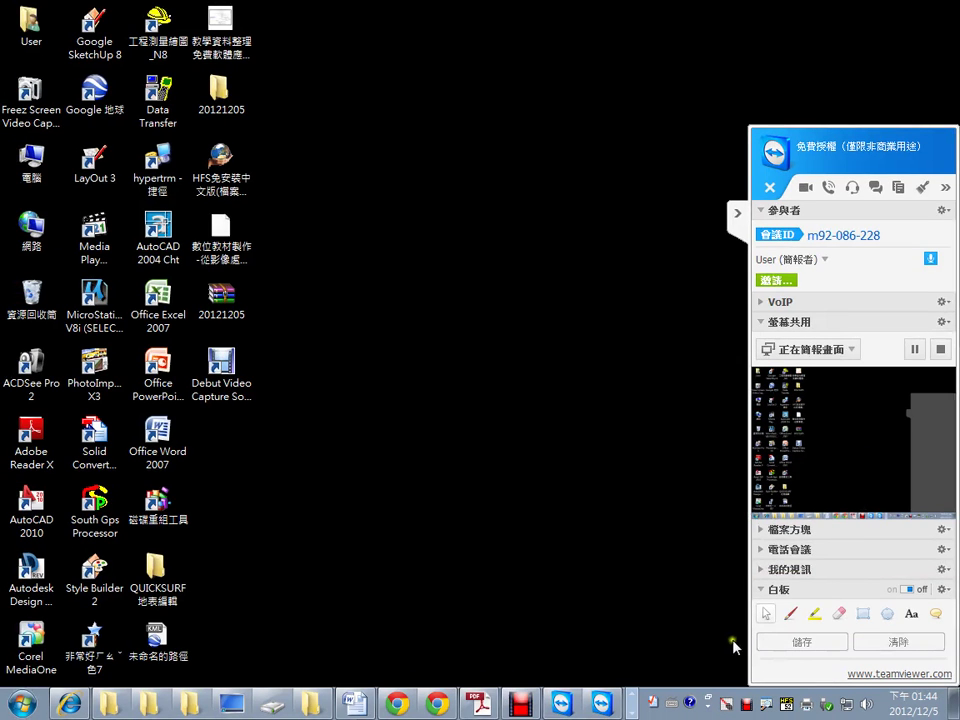
left_click(789, 613)
left_click_drag(301, 420, 328, 364)
left_click(862, 615)
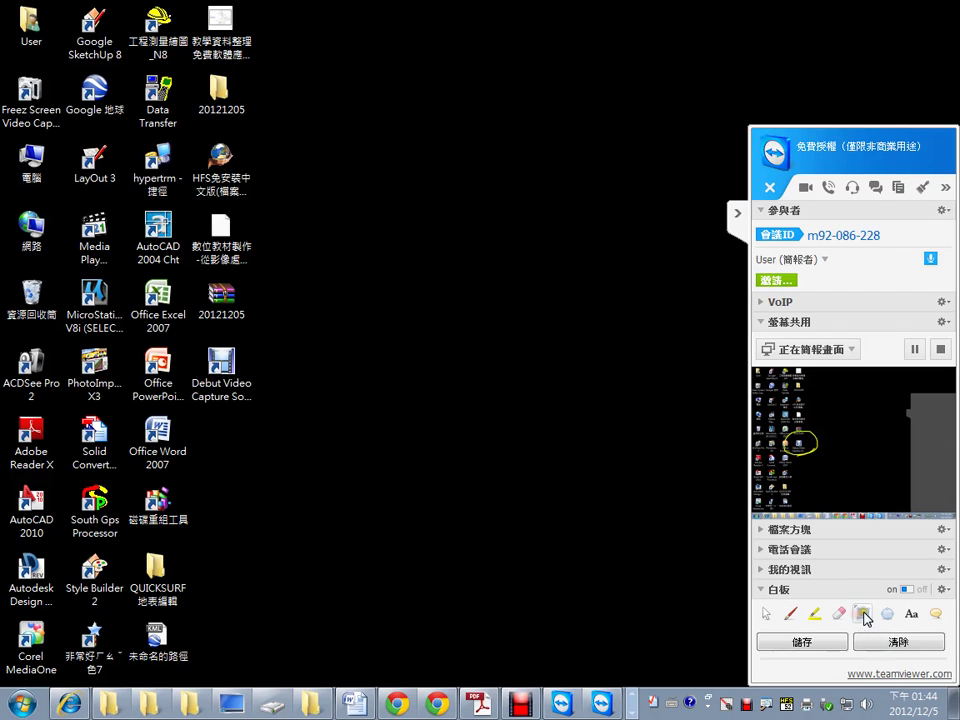
left_click_drag(145, 145, 300, 225)
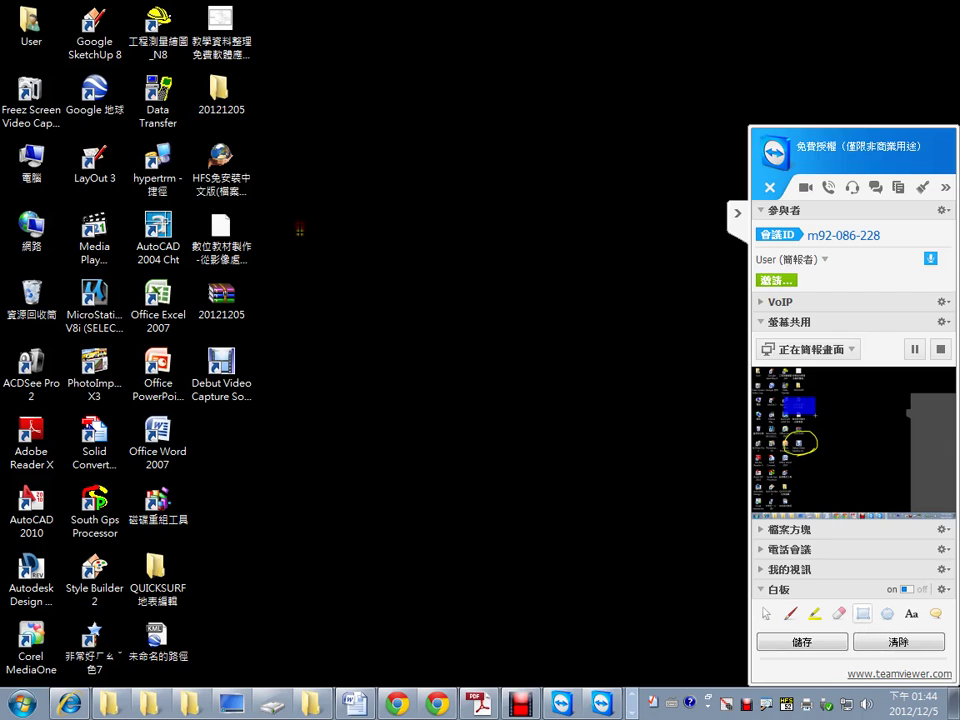
left_click(890, 651)
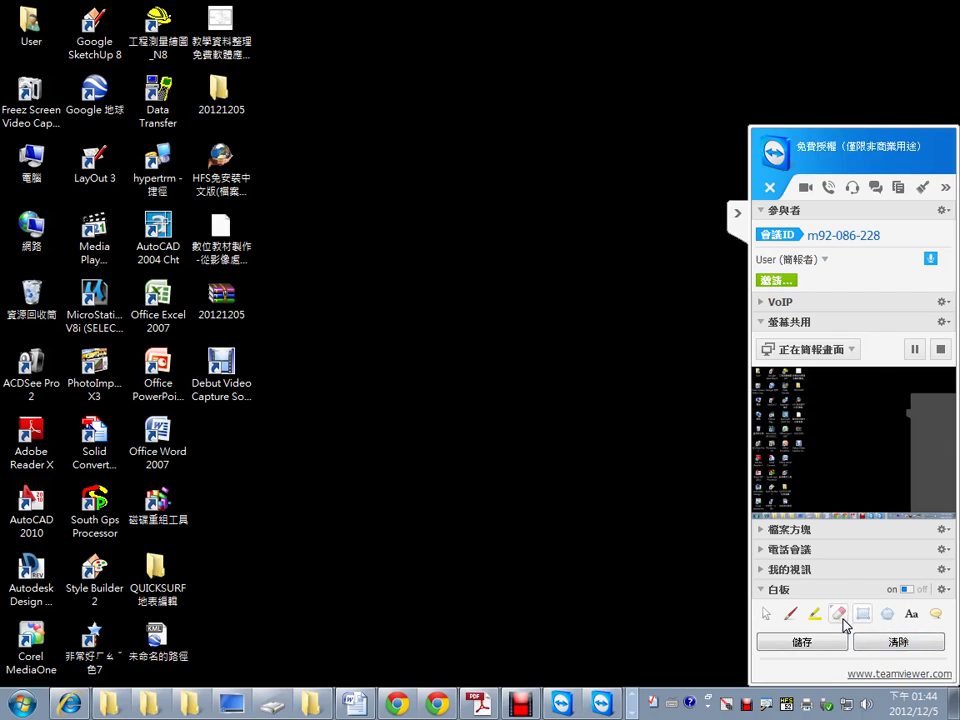
Step: End the meeting, and briefly bring the partner computer's remote session window back before minimizing it again
left_click(888, 312)
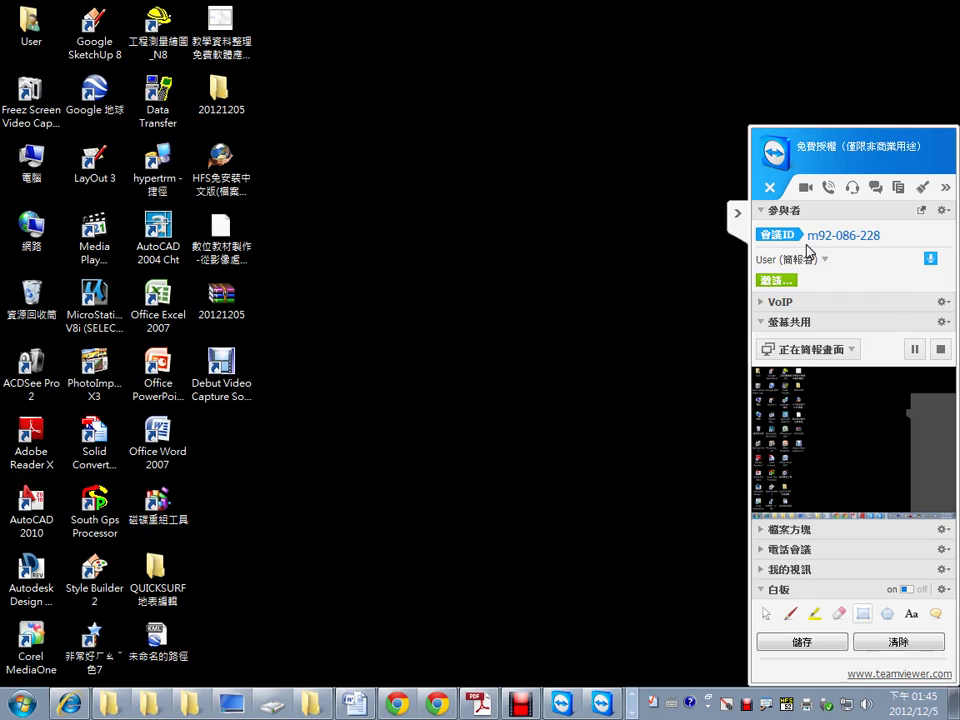
left_click(774, 190)
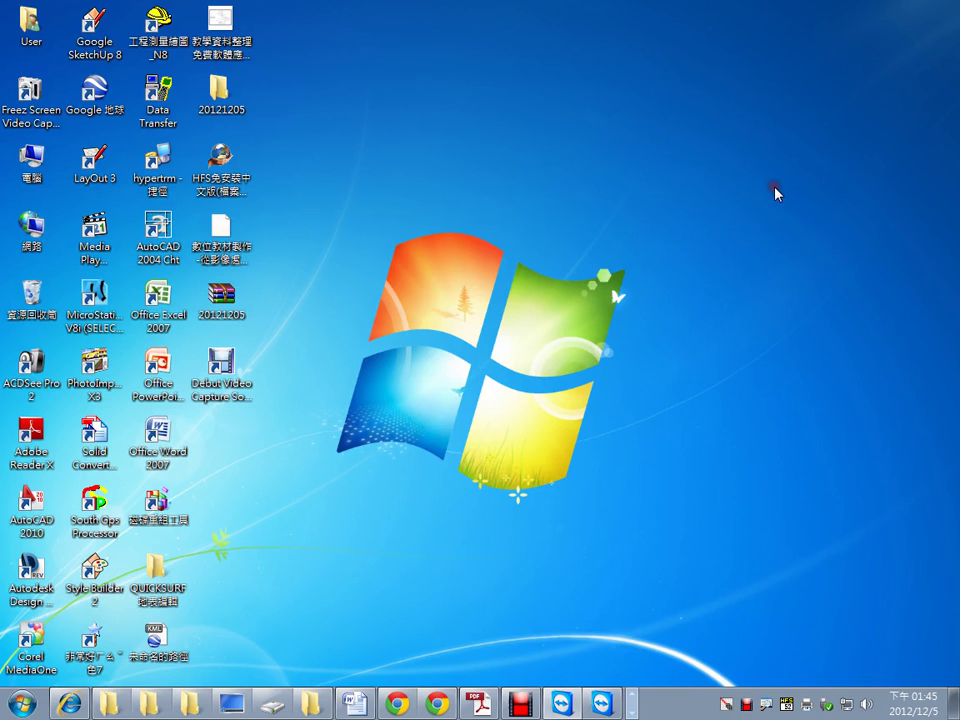
left_click(617, 697)
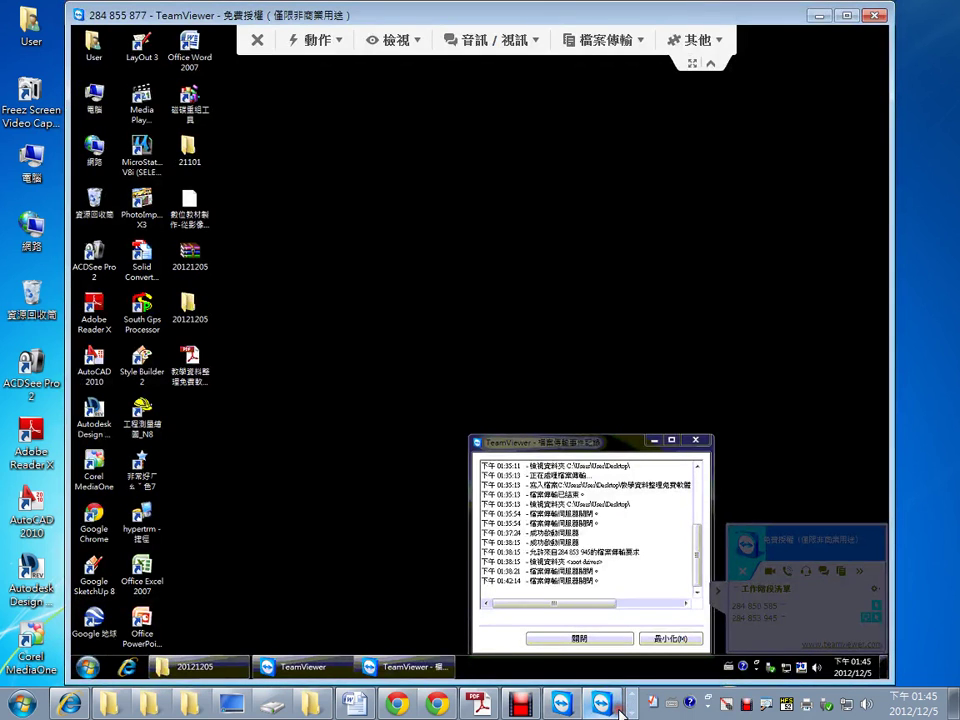
left_click(820, 15)
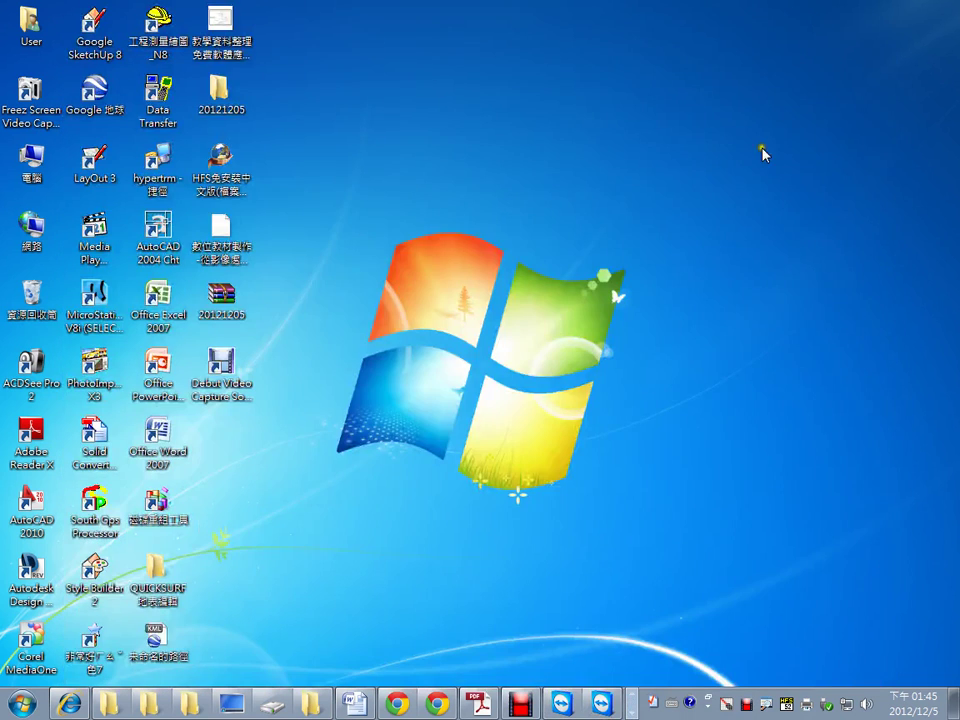
Step: Bring the main TeamViewer window back and switch it from the meeting page to remote control (遠端控制)
left_click(563, 703)
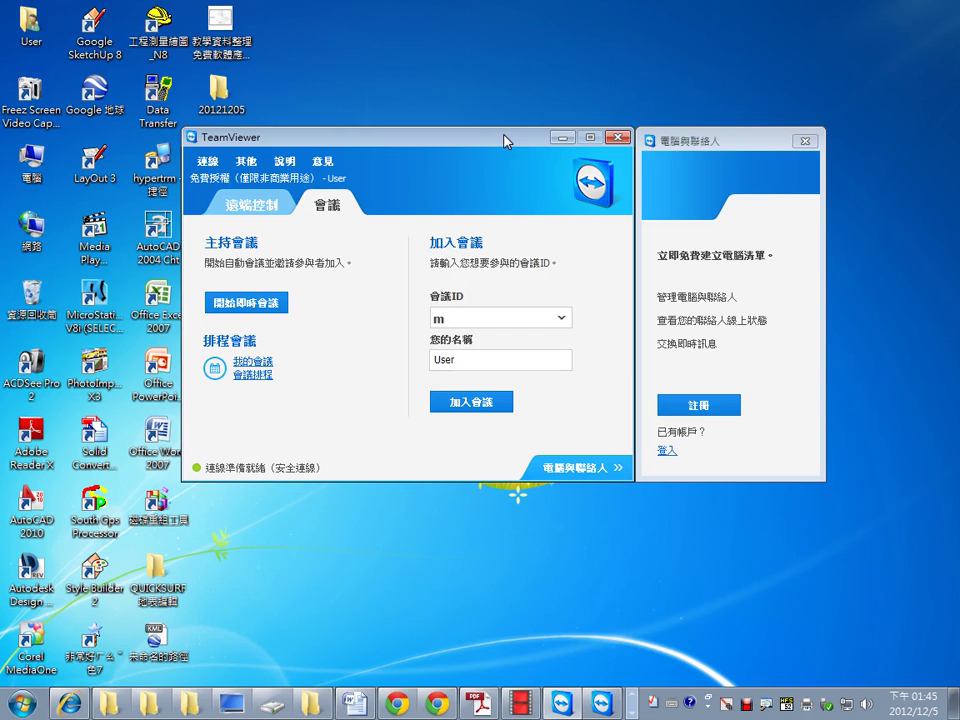
left_click(250, 205)
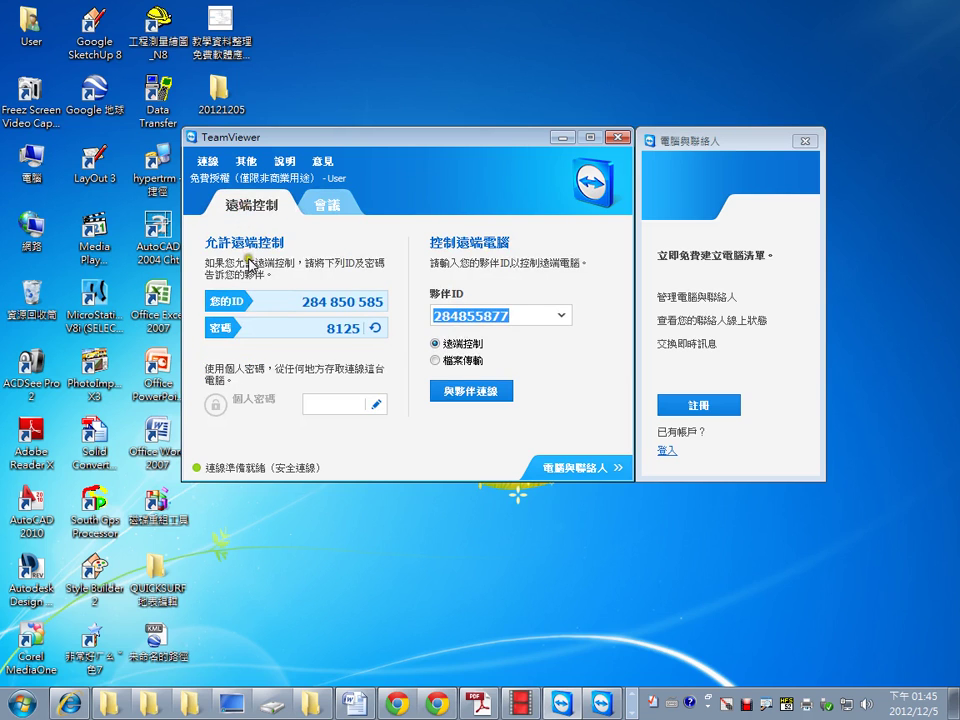
left_click_drag(296, 288, 405, 316)
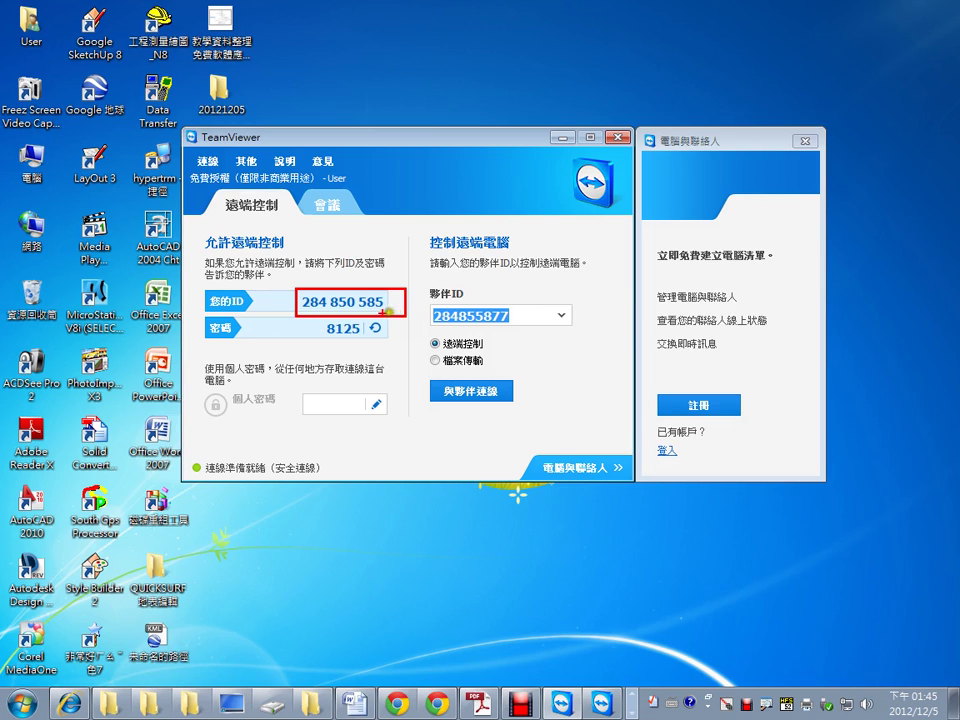
mouse_move(772, 413)
left_mouse_down()
mouse_move(705, 418)
mouse_move(795, 396)
mouse_move(718, 452)
mouse_move(689, 452)
left_mouse_up()
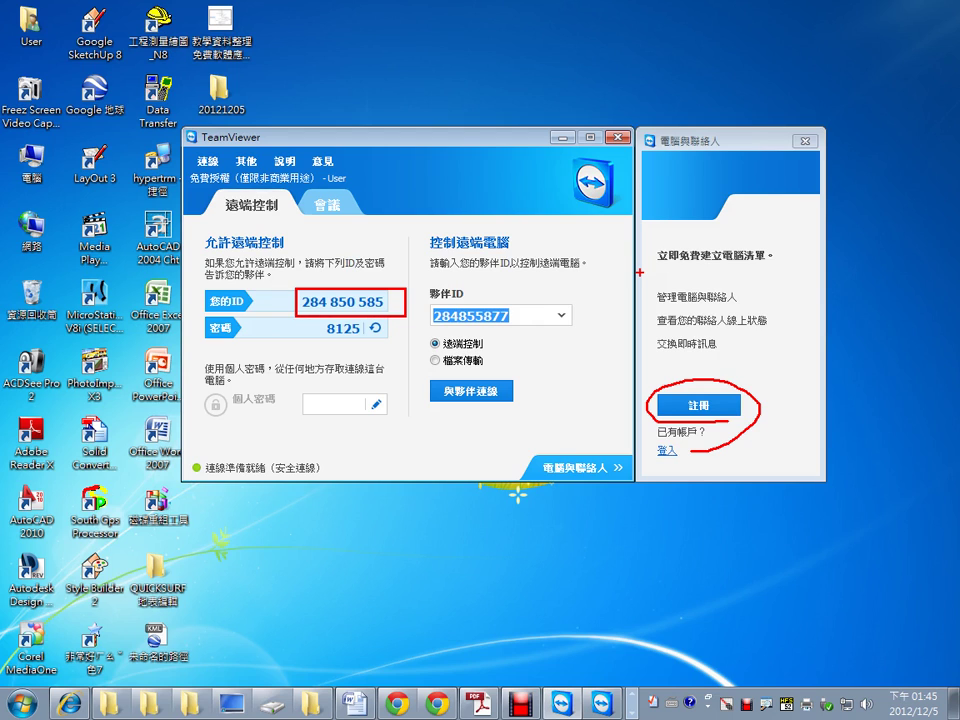
left_click_drag(643, 268, 806, 267)
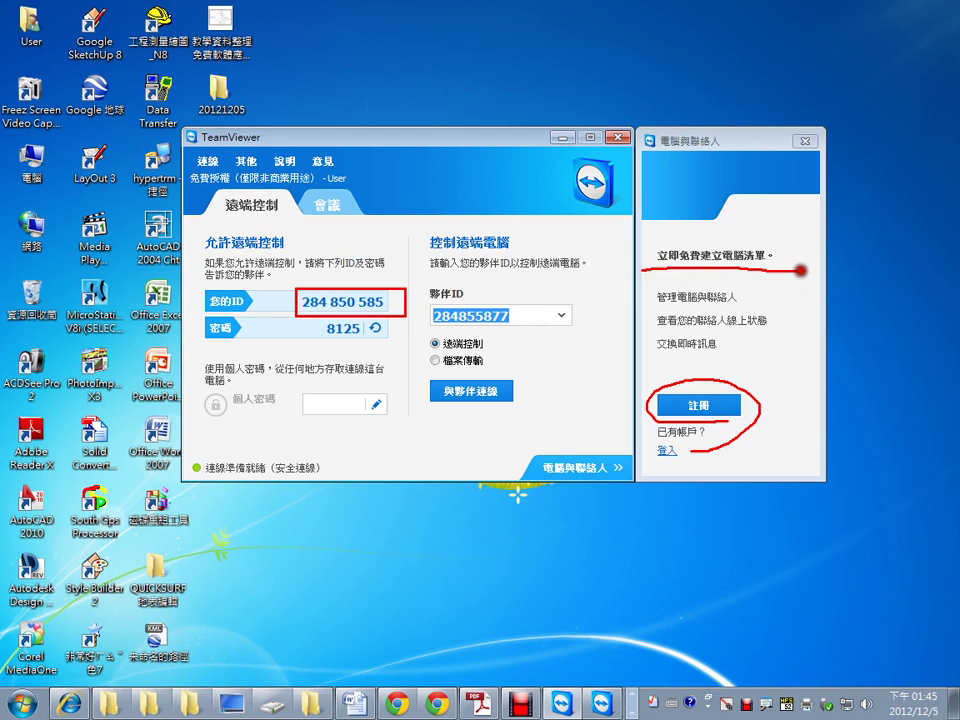
left_click_drag(652, 276, 650, 384)
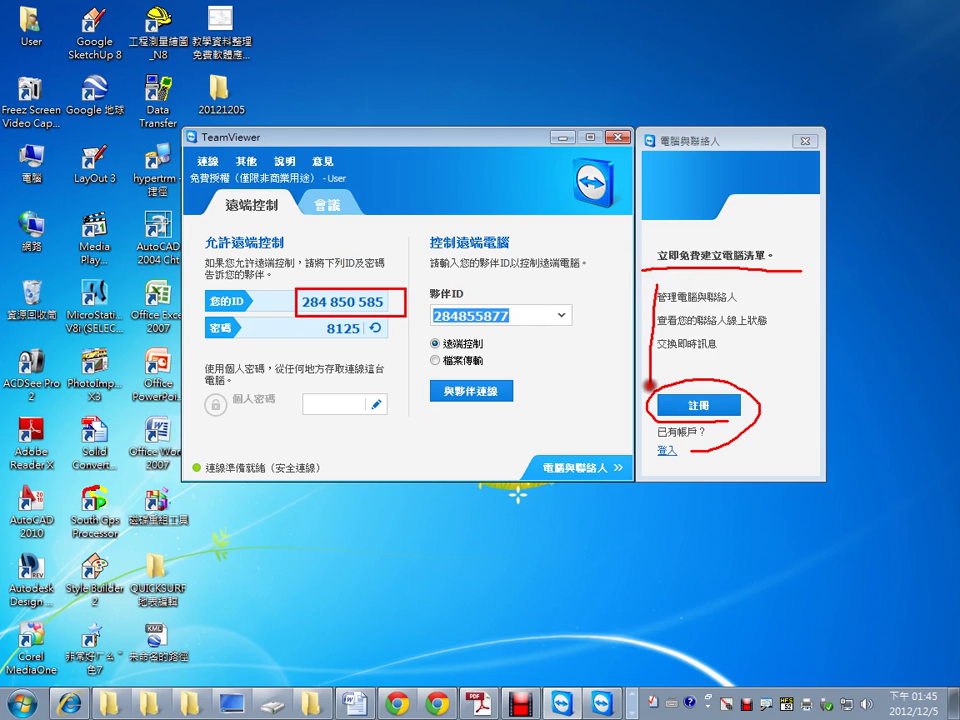
left_click_drag(398, 318, 336, 382)
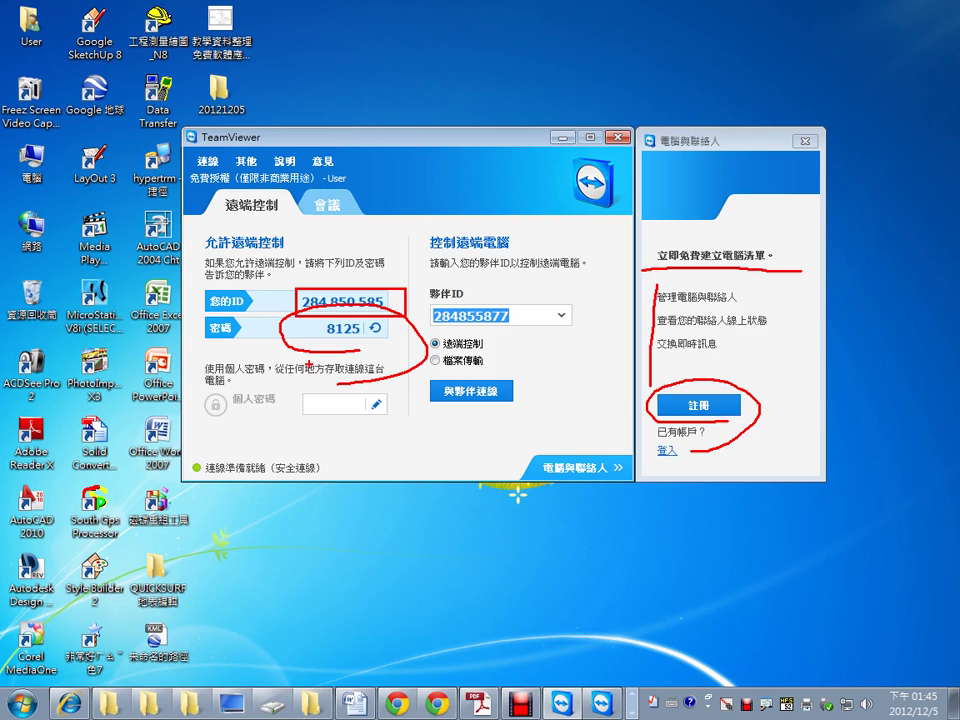
key("Escape")
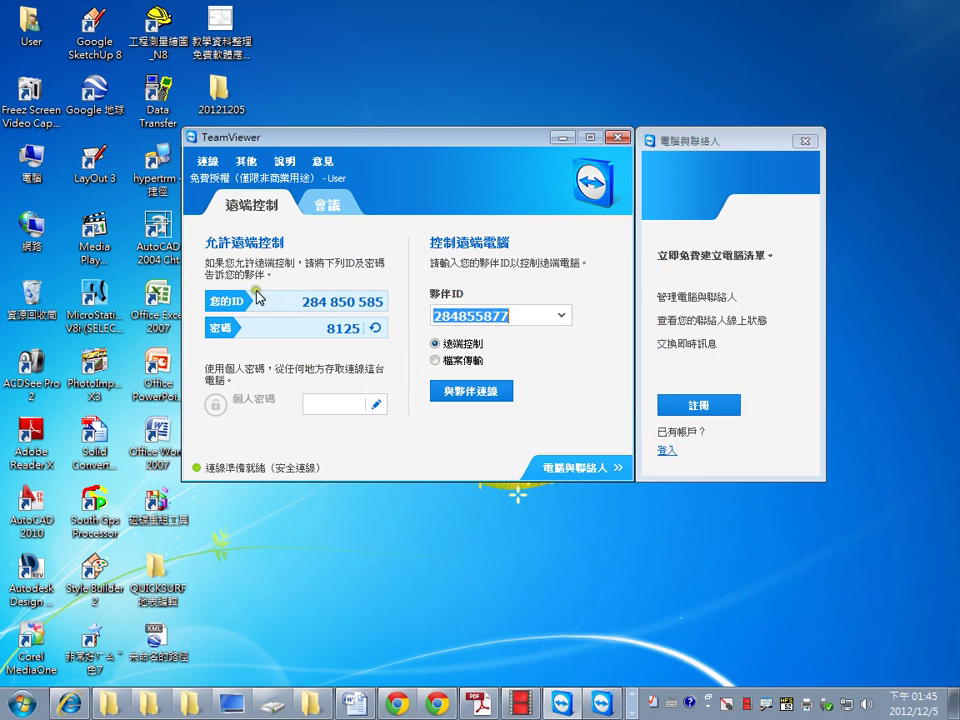